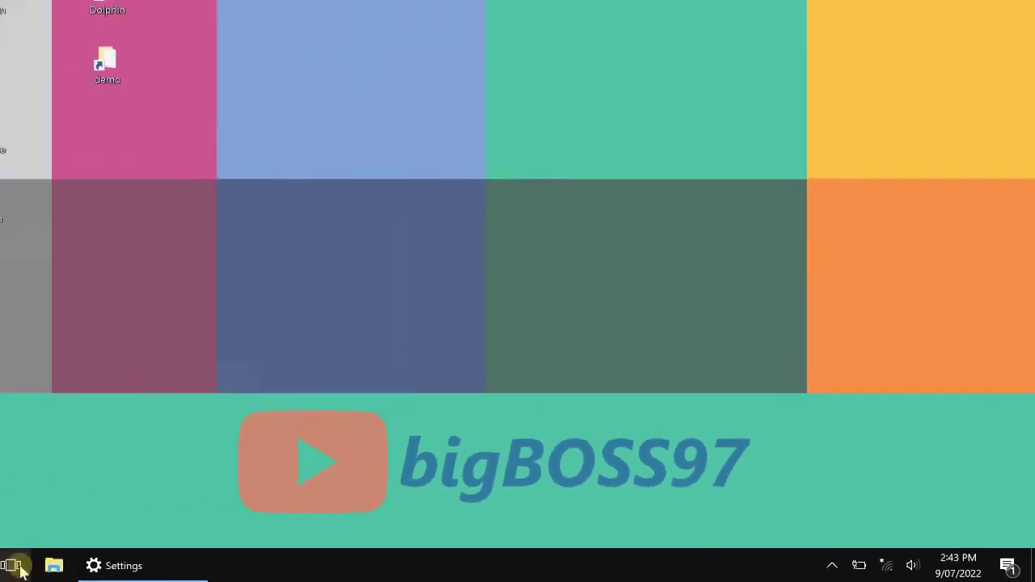
Search 'hotspo' to open Mobile hotspot settings and maximize the window to review it
left_click(19, 566)
left_click(87, 536)
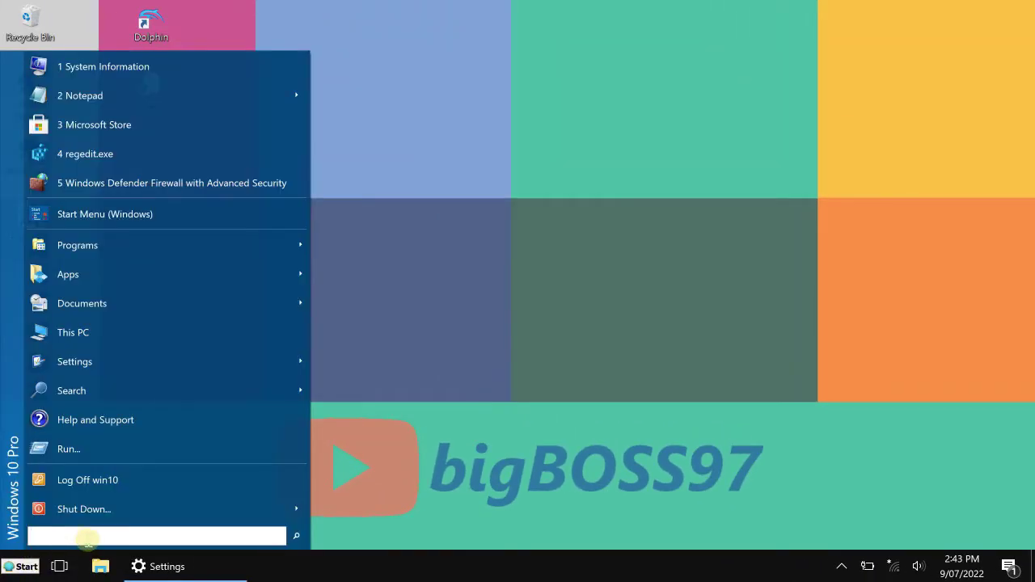
type("hotspot")
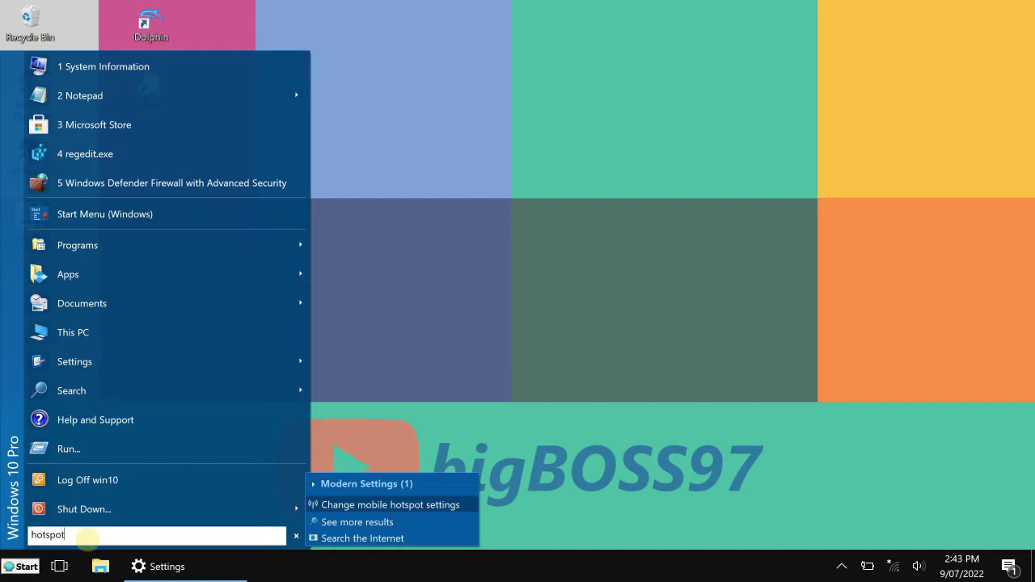
key("Return")
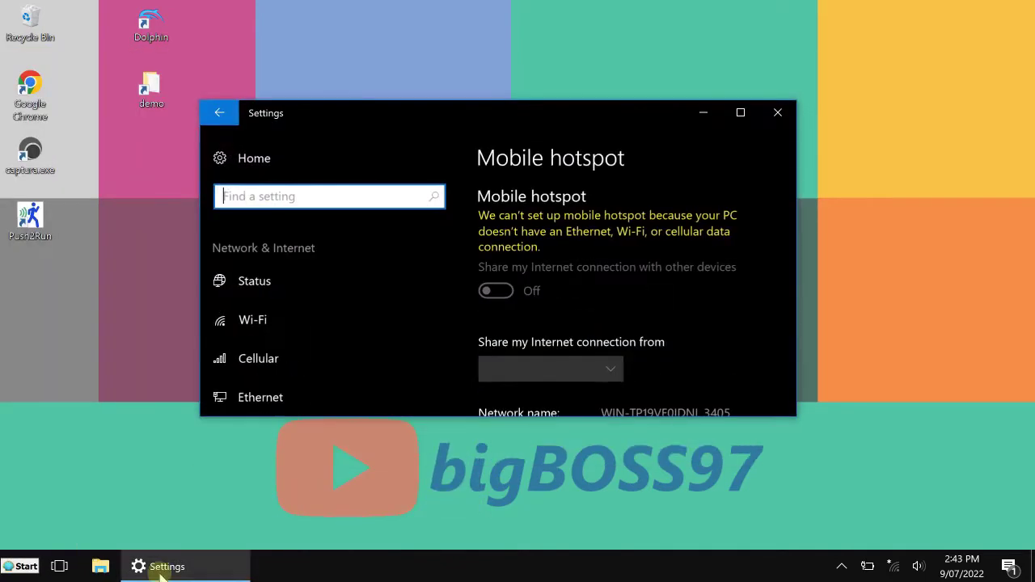
left_click(740, 113)
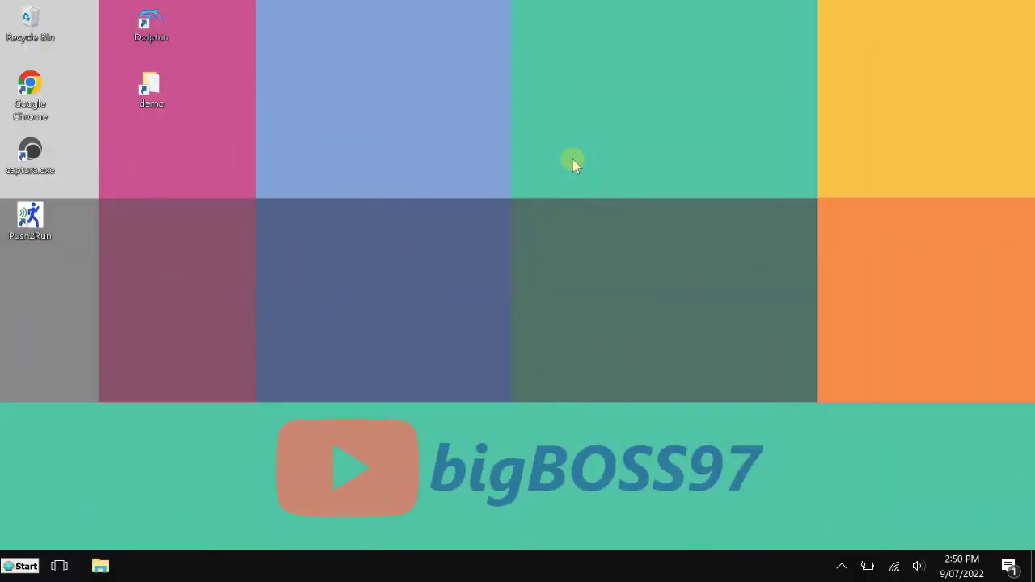
Launch Microsoft Store from the Start menu's app list
left_click(18, 566)
mouse_move(143, 275)
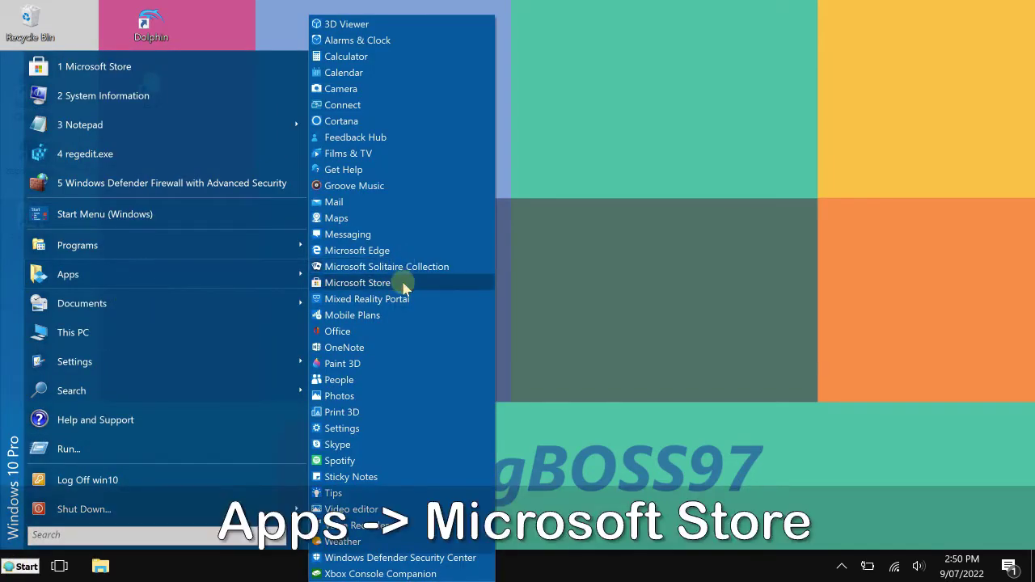
left_click(402, 284)
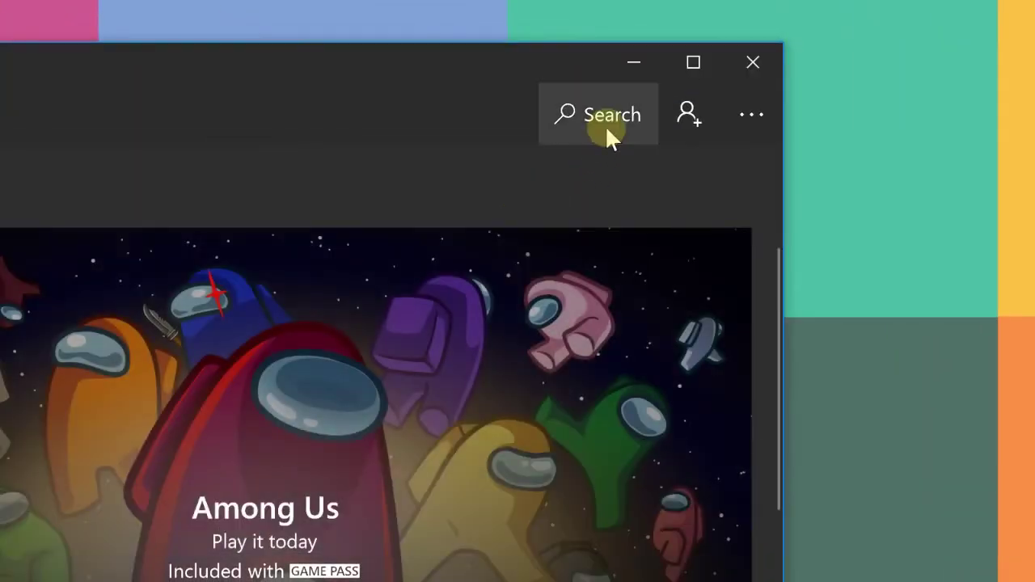
Search 'hotspot' and get Hotspot Lite, declining the Microsoft account sign-in
left_click(608, 129)
type("hots")
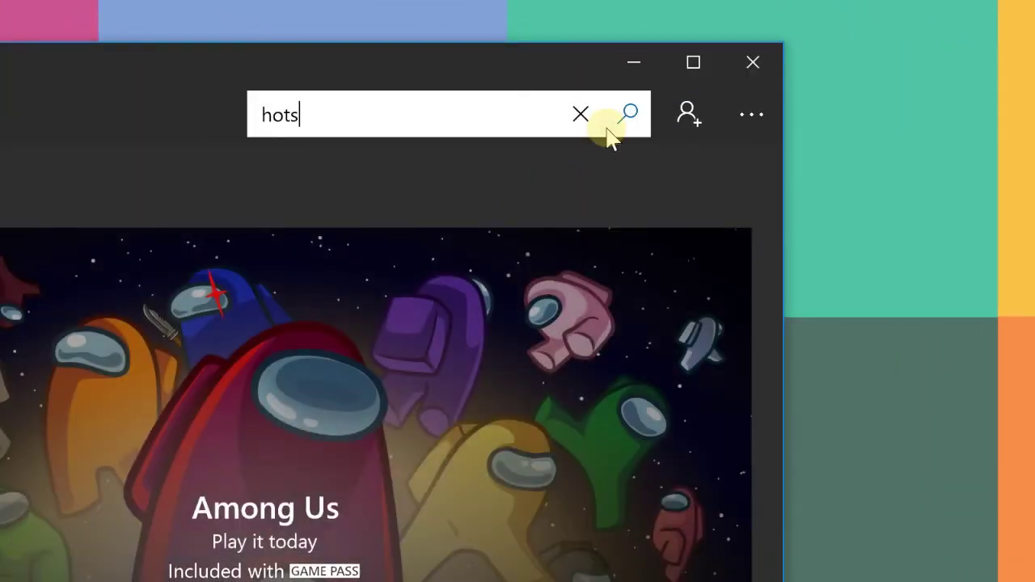
type("pot")
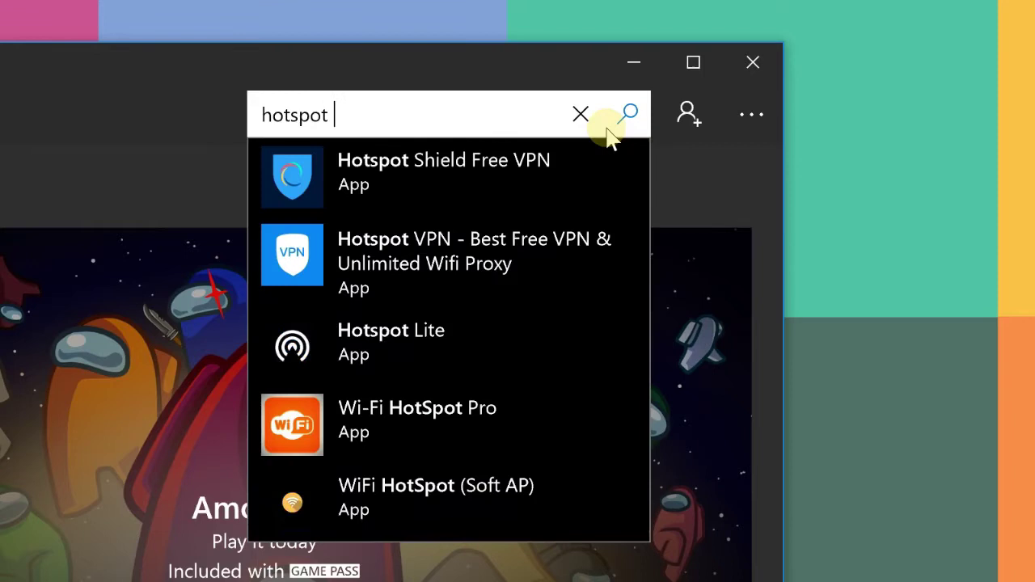
left_click(405, 322)
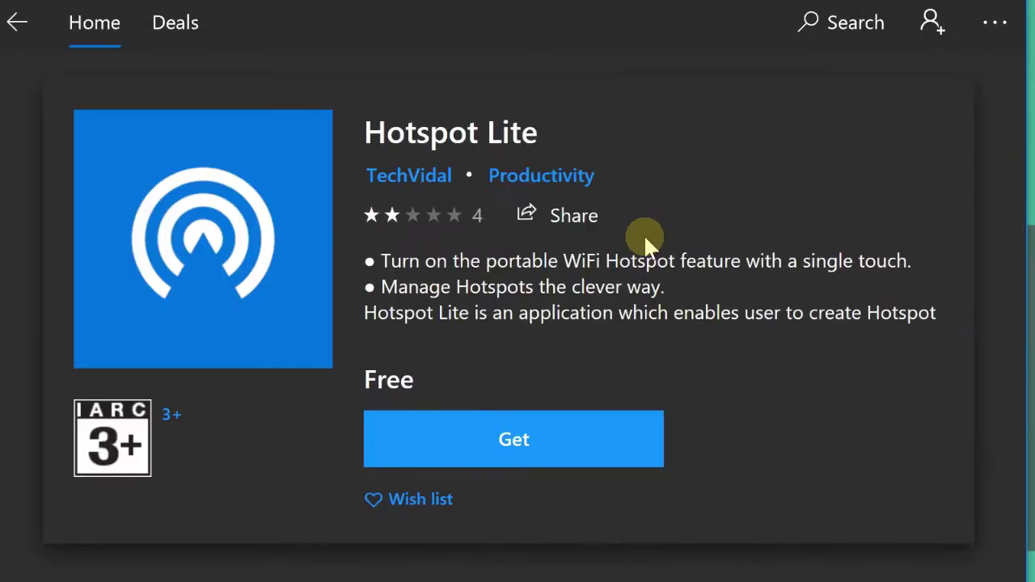
left_click(493, 531)
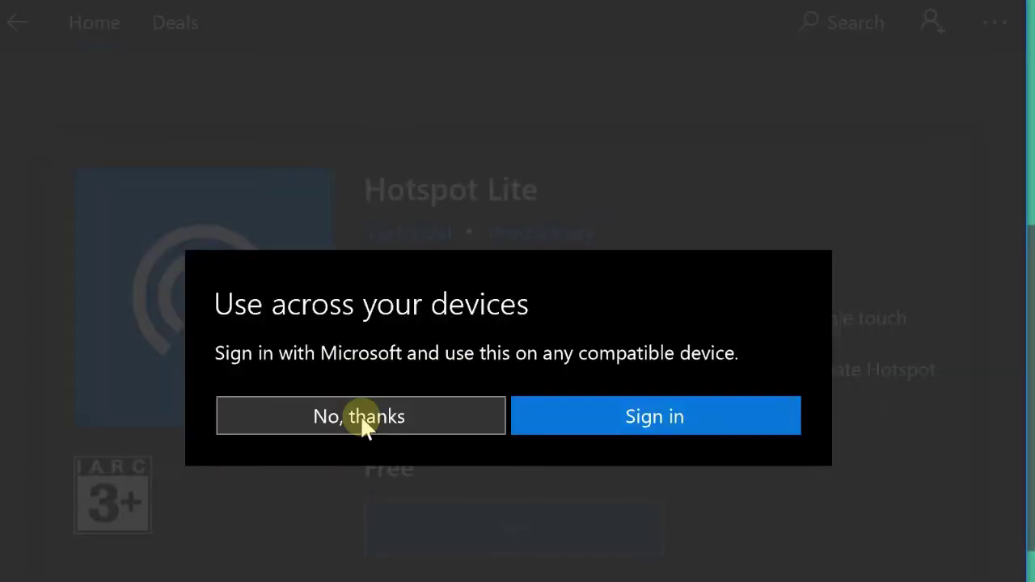
left_click(364, 427)
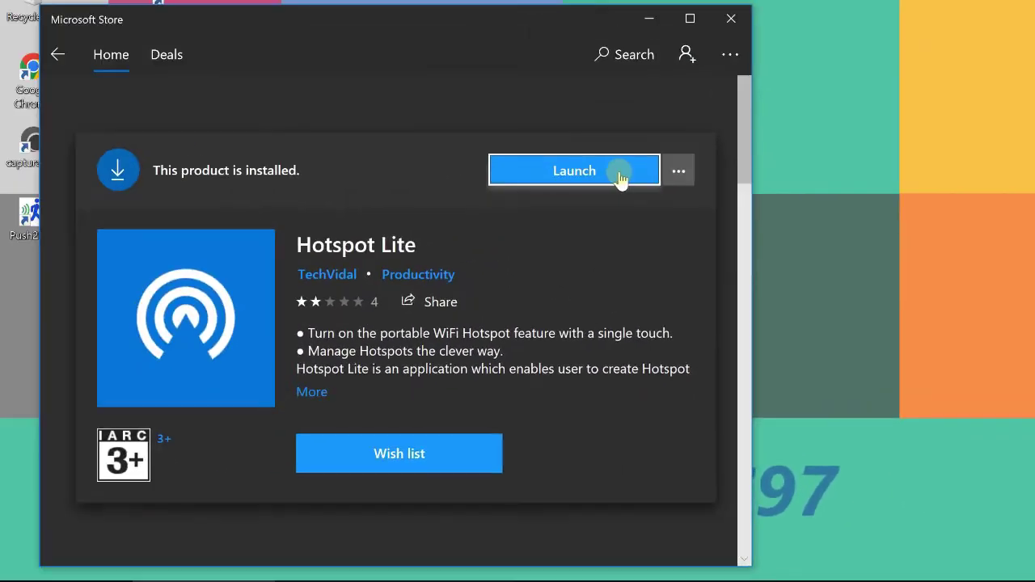
Launch Hotspot Lite and rename the hotspot from HP to 'twinkly Hotspot'
left_click(618, 178)
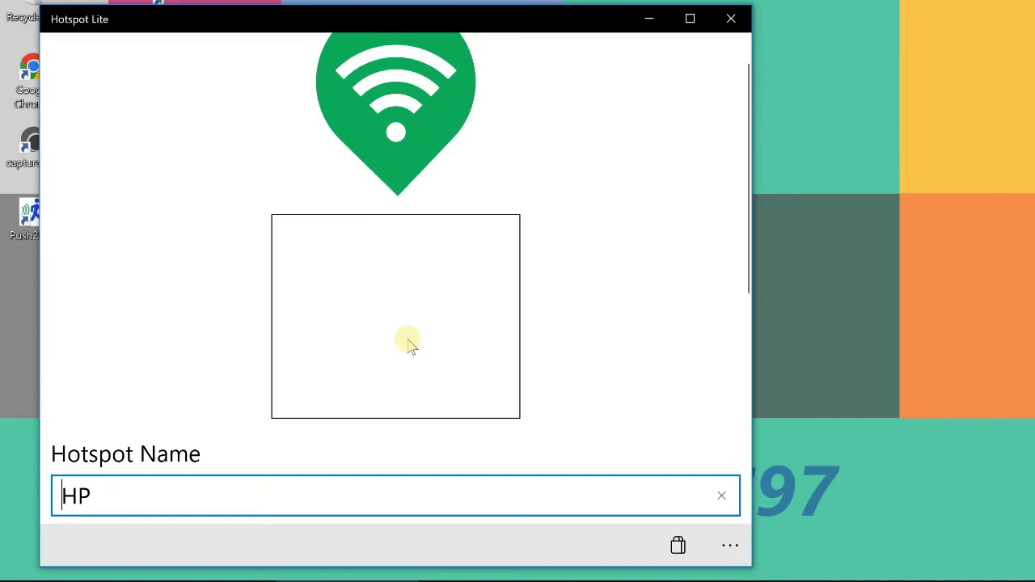
key("ctrl+a")
type("twinkly ")
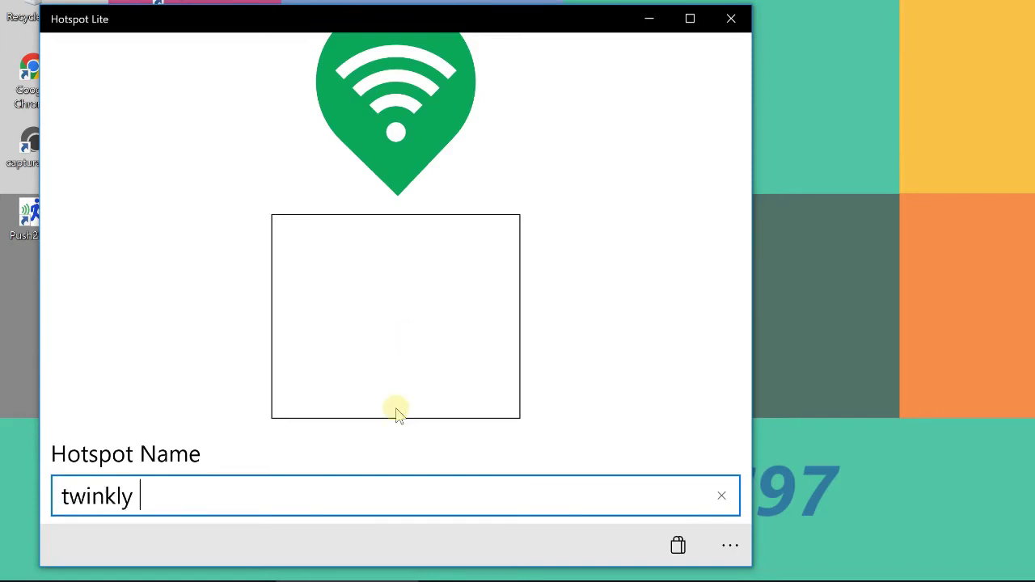
type("Hotspot")
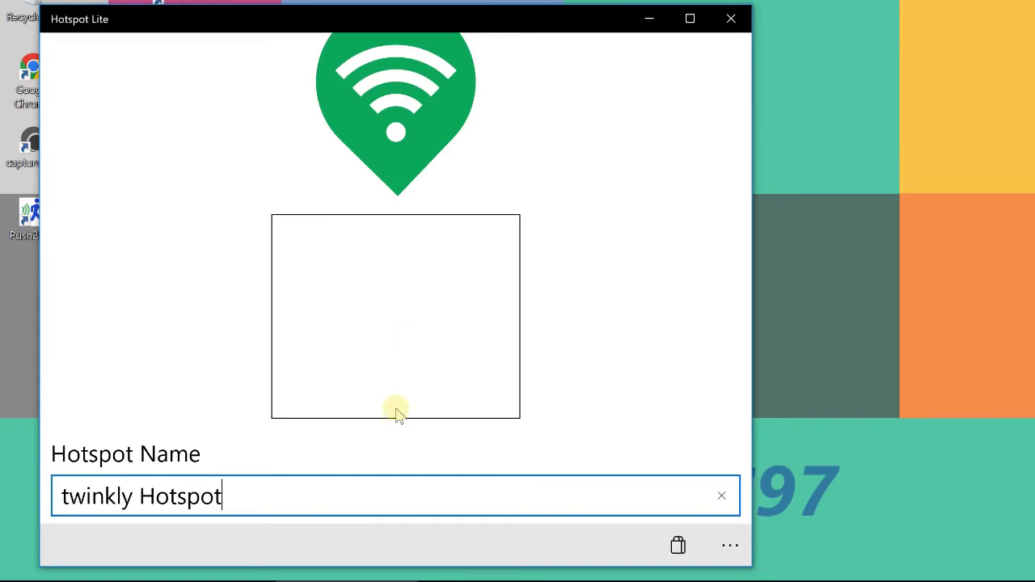
Paste a new hotspot password, switch the hotspot On and dismiss the Hotspot Created notice
scroll(432, 319, "down", 2)
scroll(432, 318, "down", 3)
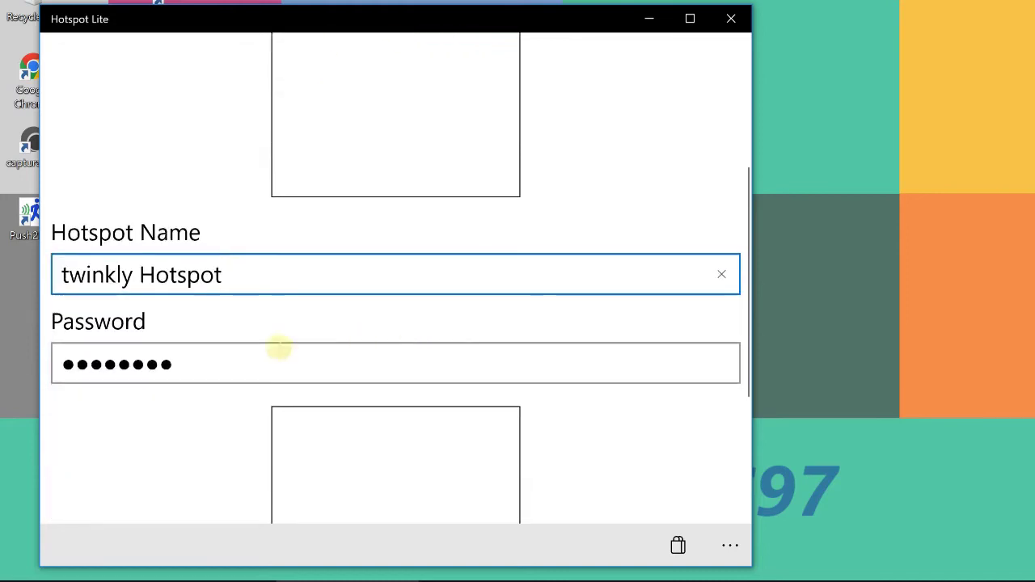
left_click(233, 362)
left_click_drag(233, 363, 60, 361)
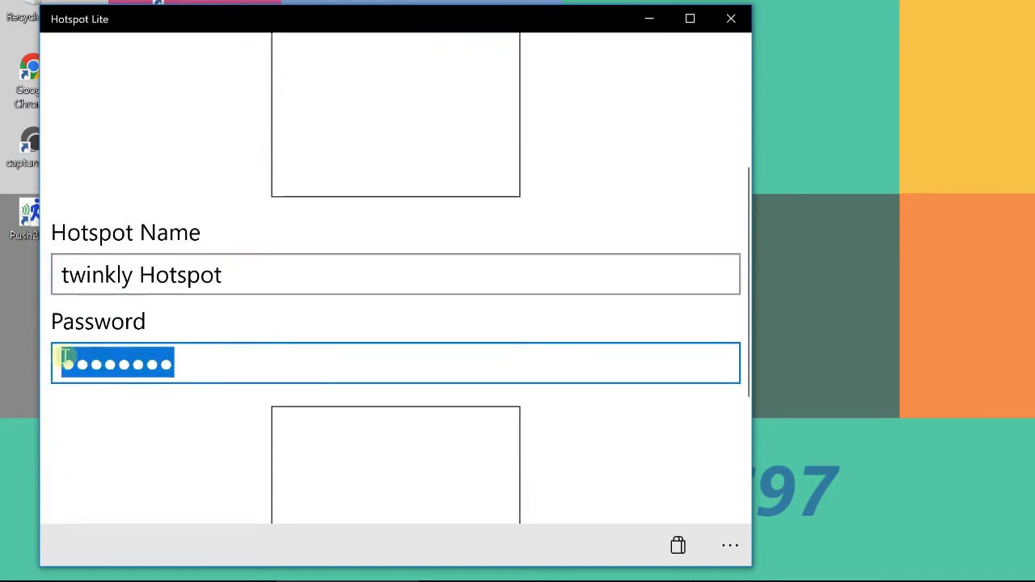
key("ctrl+v")
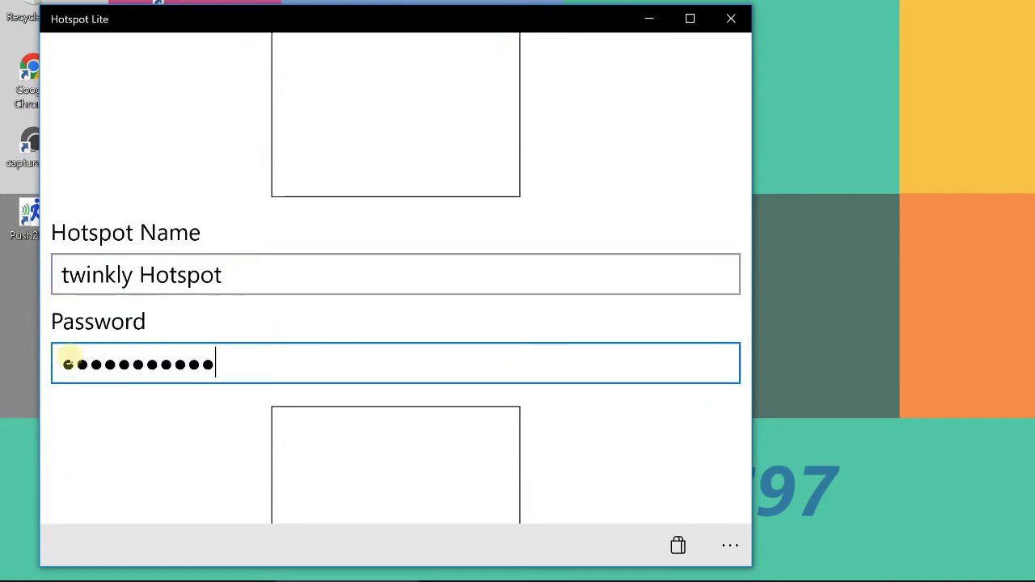
scroll(404, 388, "down", 5)
left_click(632, 456)
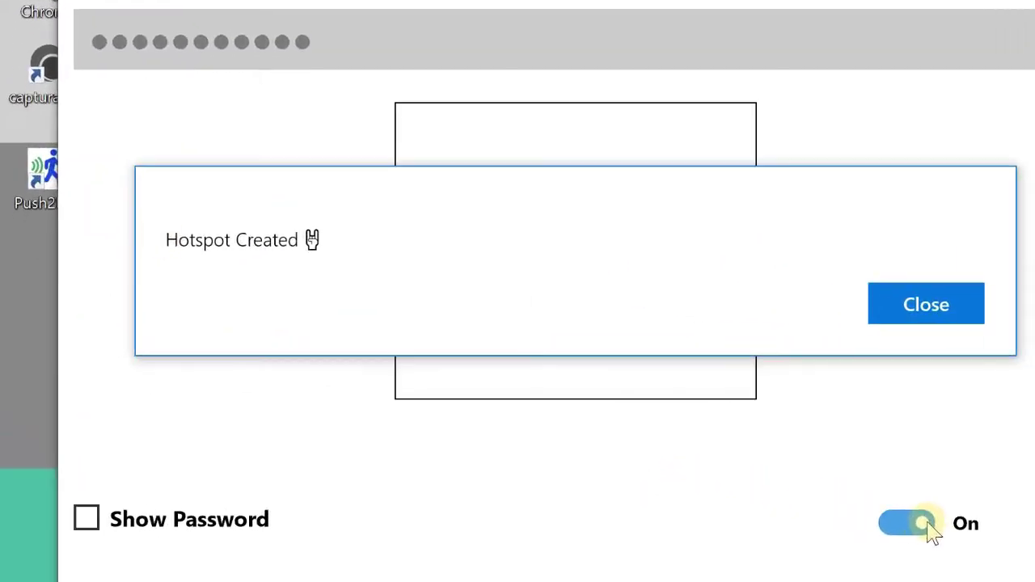
left_click(929, 312)
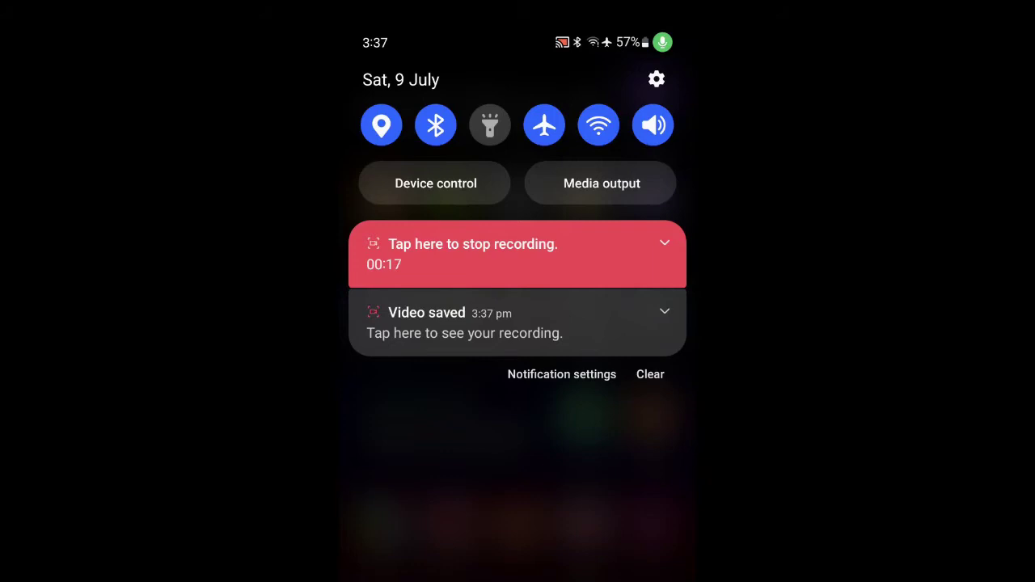
On the Android phone, open the Twinkly app and choose Generation II as the controller type
left_click_drag(619, 469, 619, 358)
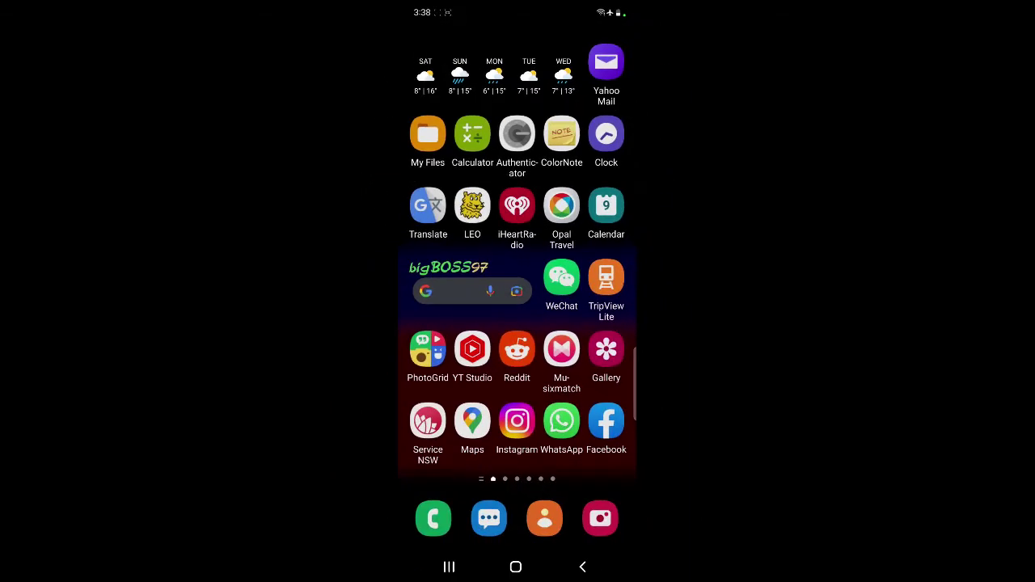
left_click_drag(606, 318, 448, 323)
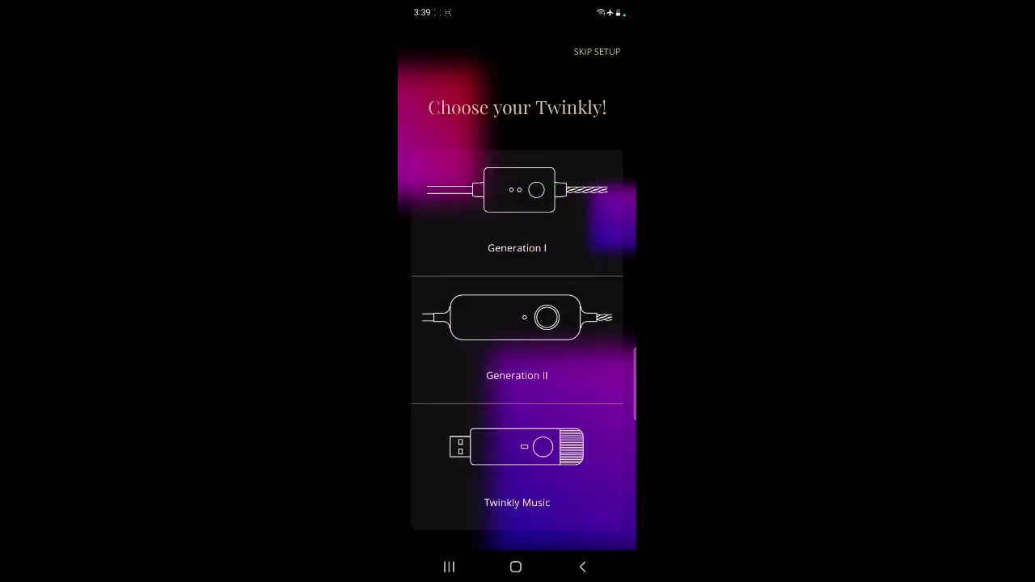
left_click(548, 332)
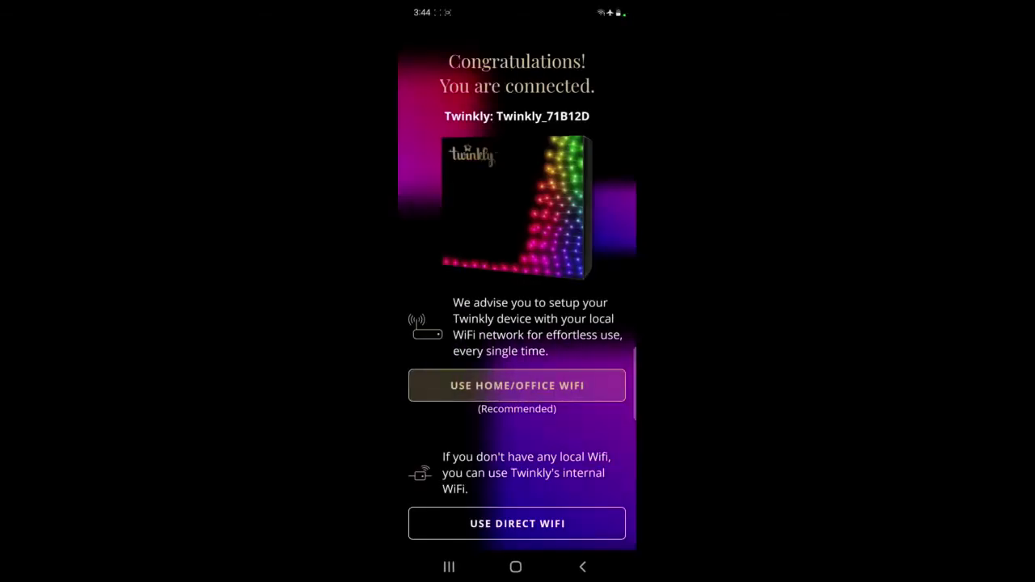
Connect the Twinkly_71B12D lights to Hotspot-twinkly Hotspot Wi-Fi using the hotspot password
left_click(549, 385)
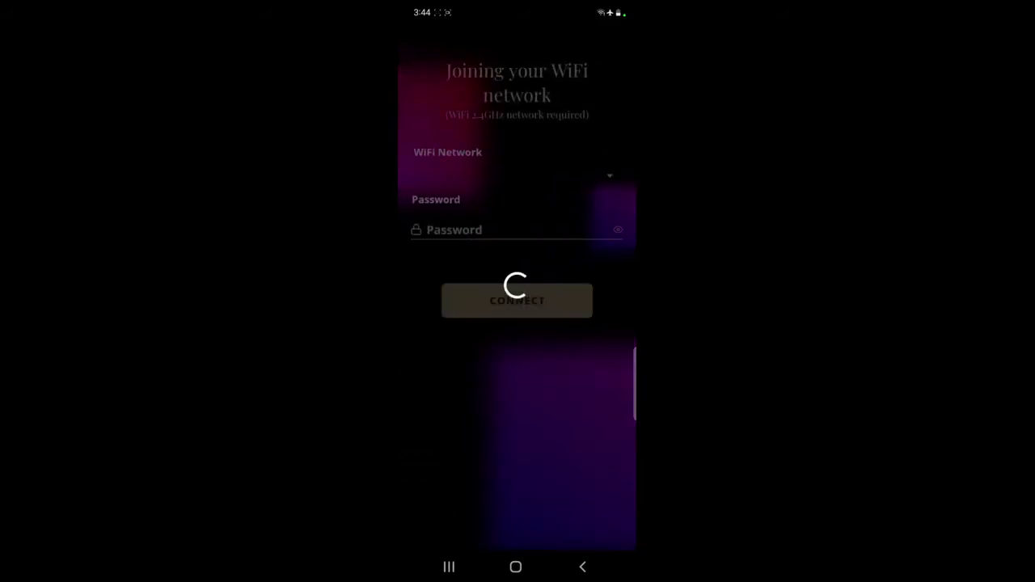
left_click(545, 228)
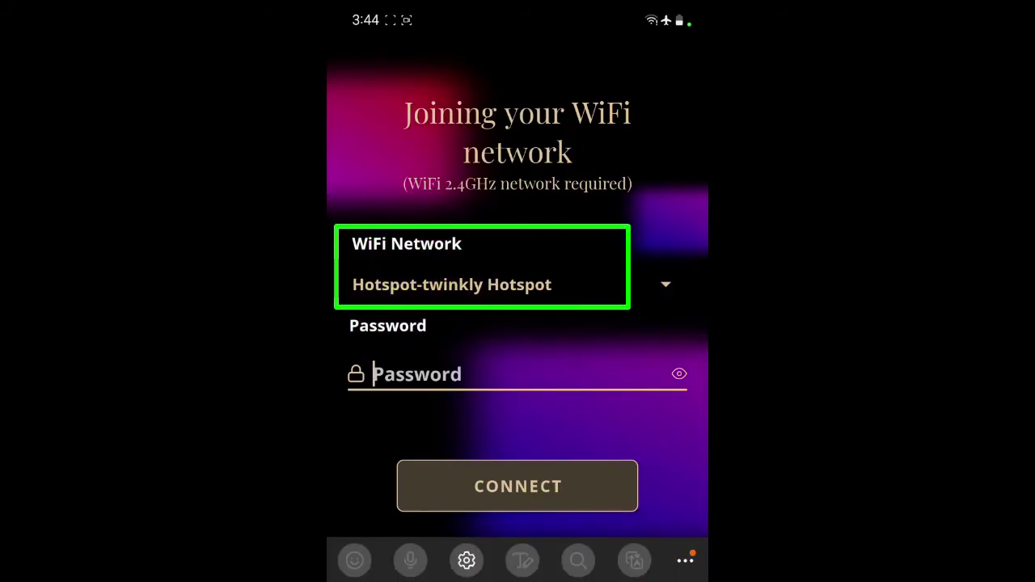
type("••••••••••4")
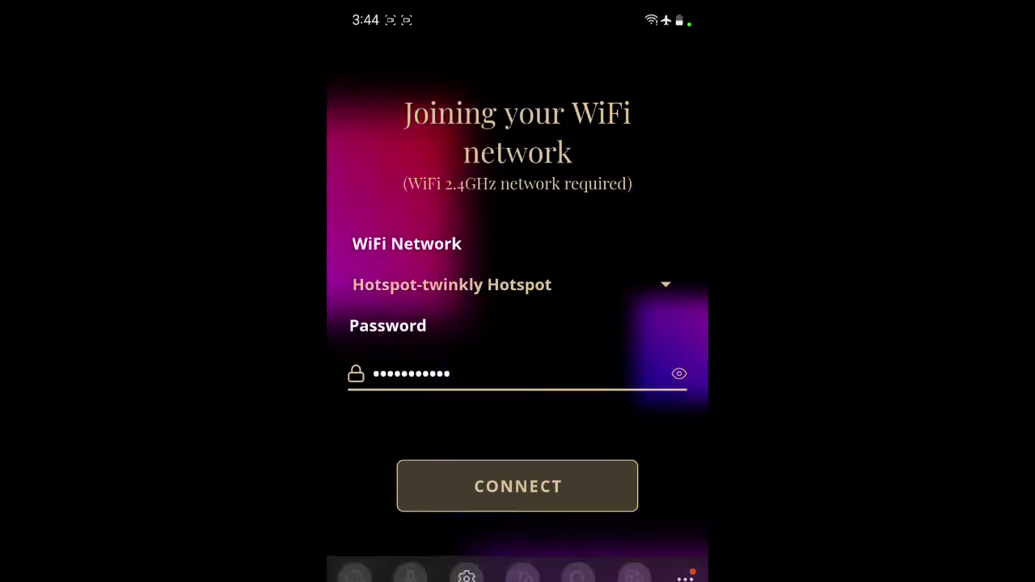
left_click(548, 481)
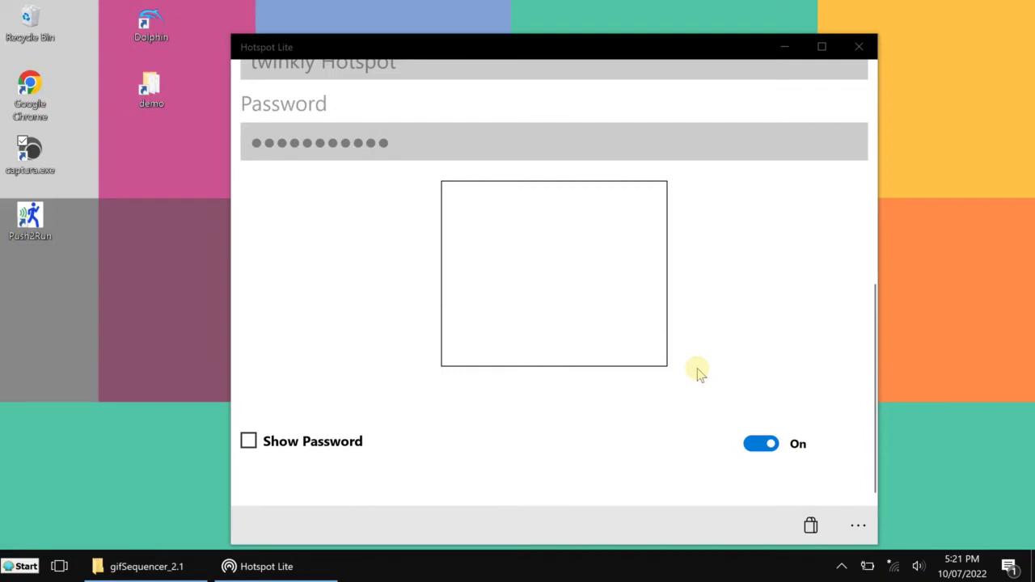
Verify the hotspot is on in Hotspot Lite, then open Windows mobile hotspot settings showing both Twinkly lights
scroll(699, 372, "up", 5)
scroll(699, 372, "down", 3)
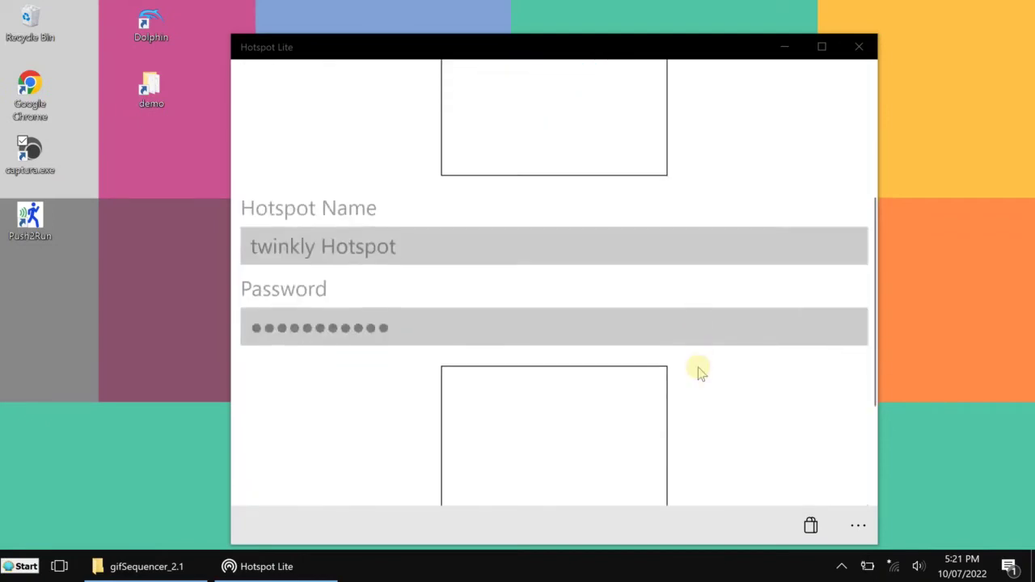
scroll(699, 372, "down", 3)
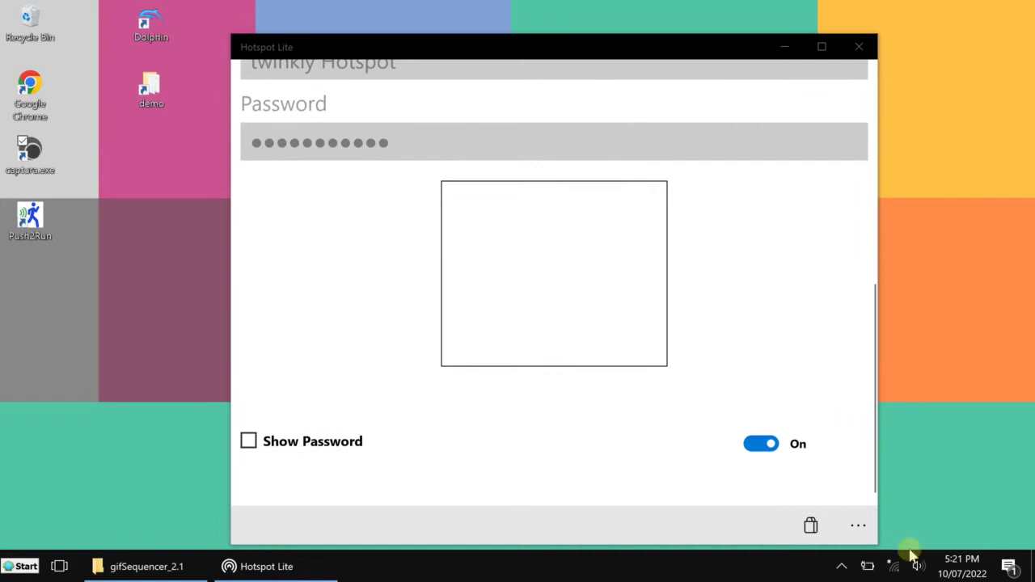
left_click_drag(870, 365, 881, 344)
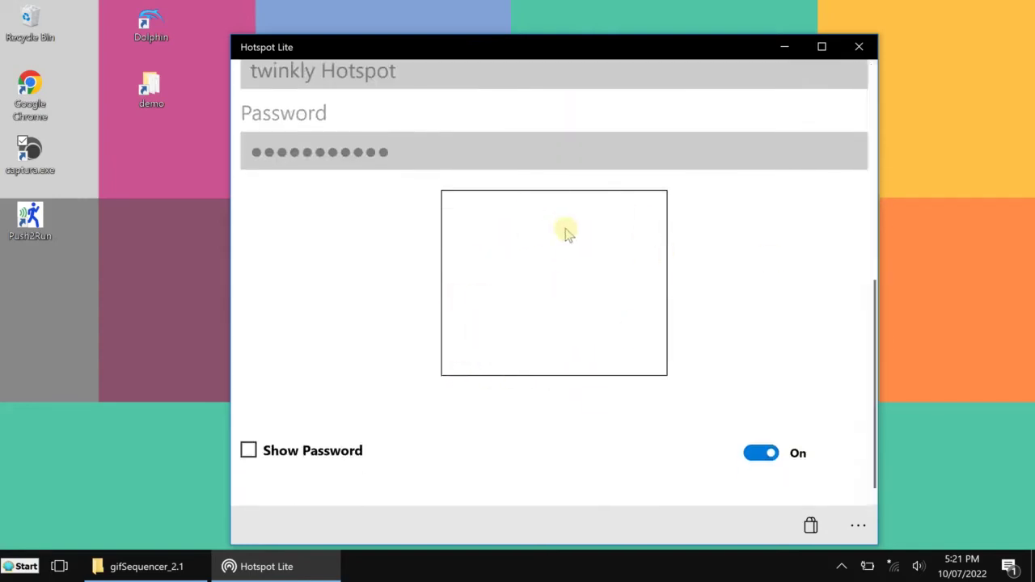
left_click(873, 293)
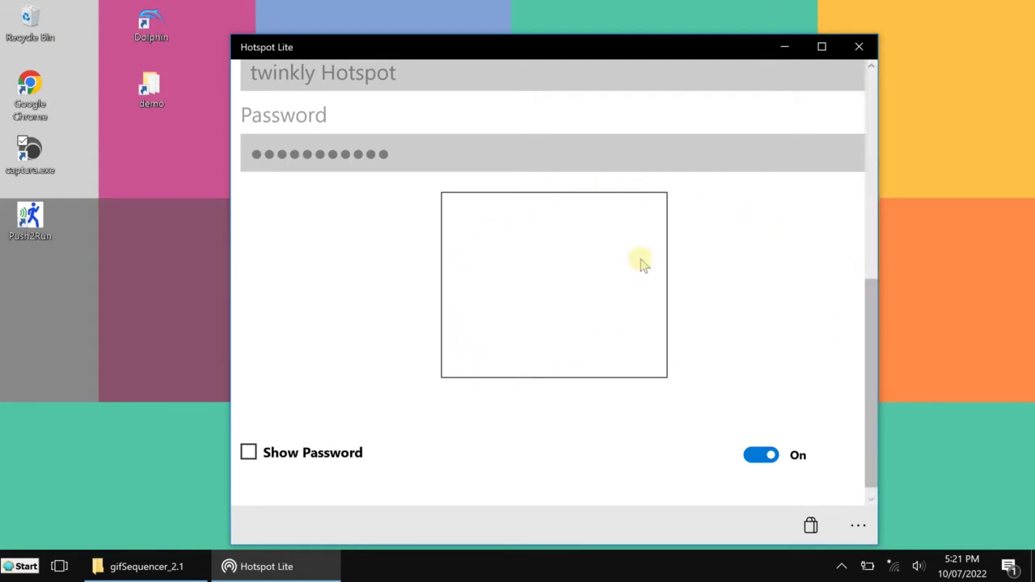
left_click_drag(872, 305, 882, 209)
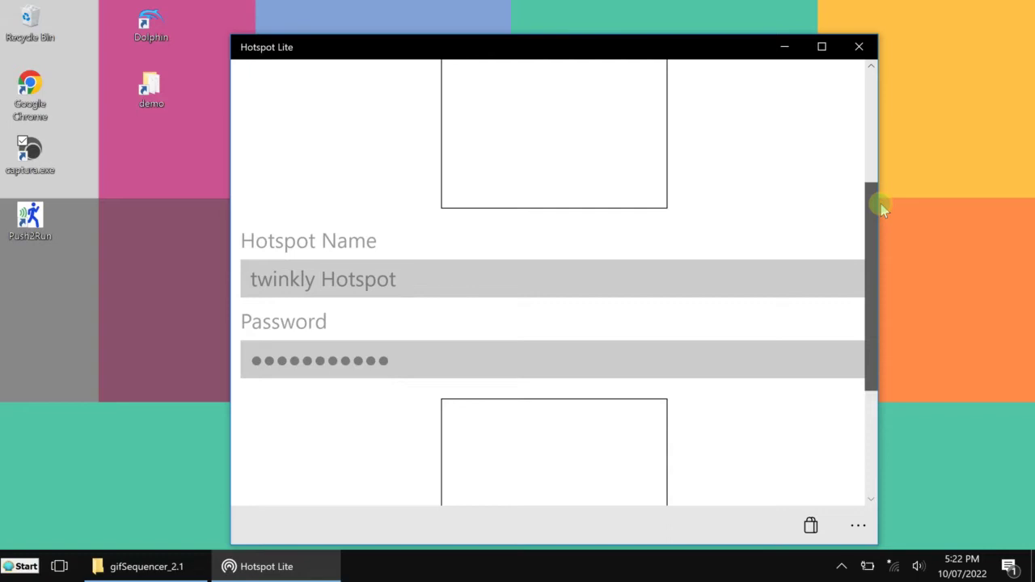
left_click_drag(881, 205, 891, 330)
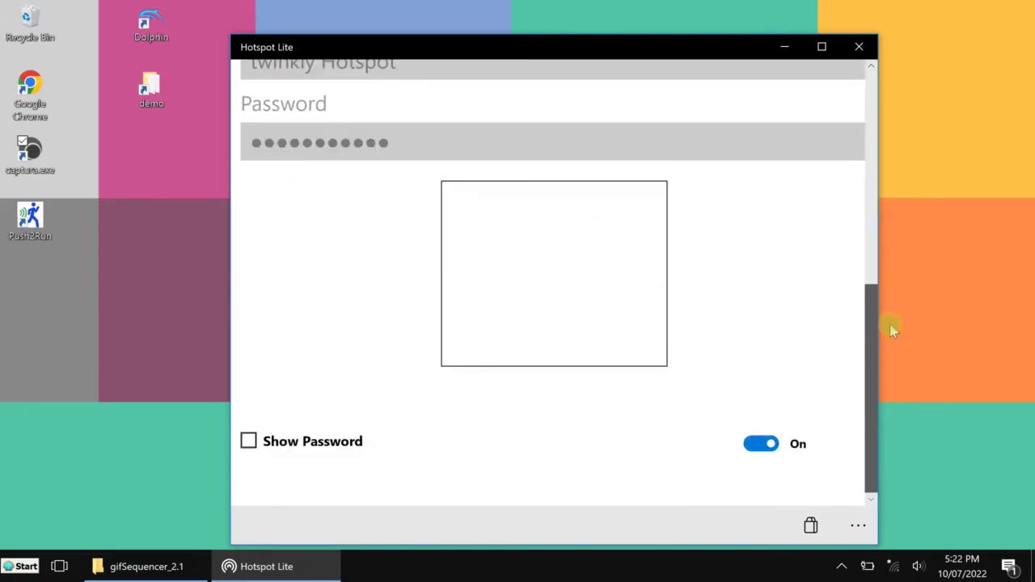
left_click(895, 571)
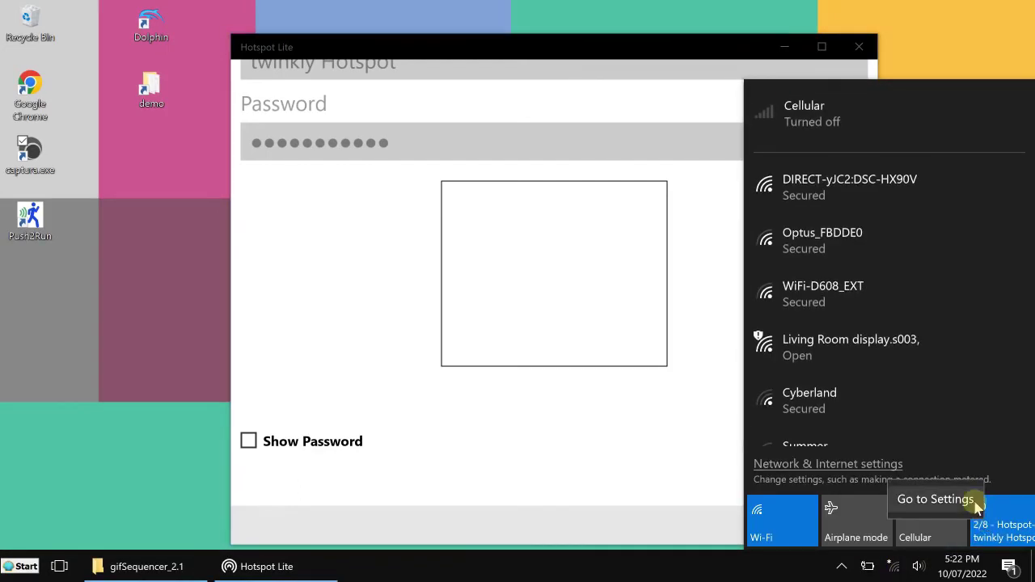
left_click(971, 499)
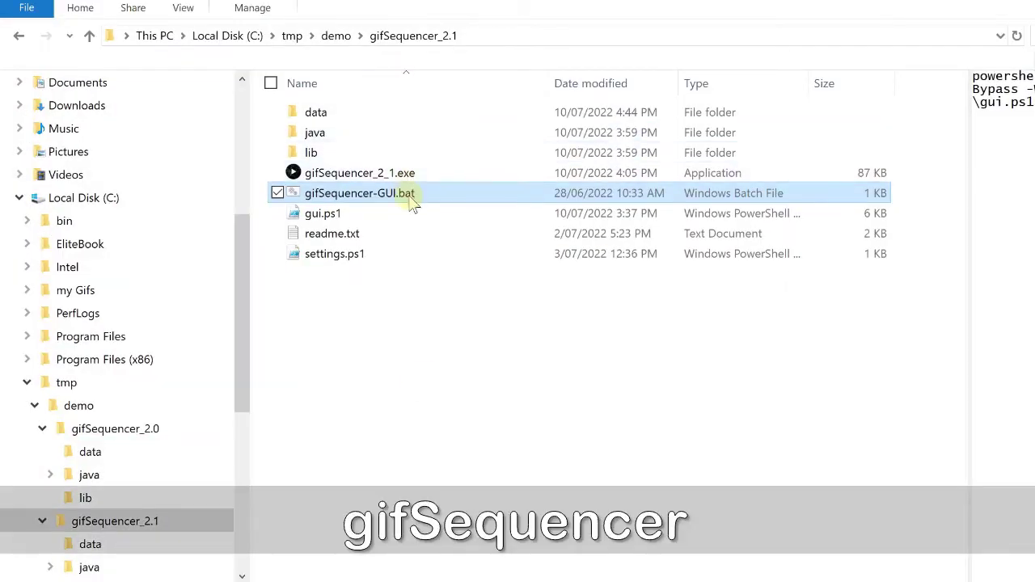
Run gifSequencer-GUI.bat from the gifSequencer_2.1 folder to start the GUI and light scan
double_click(417, 196)
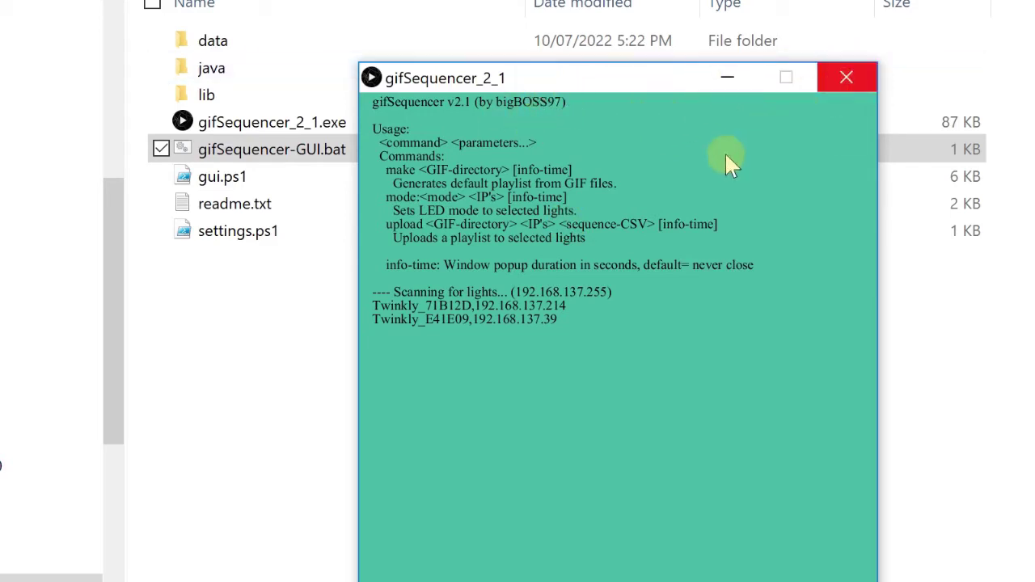
Close the scan console, select demo 1.csv, target '* All *' lights and upload it
left_click(845, 79)
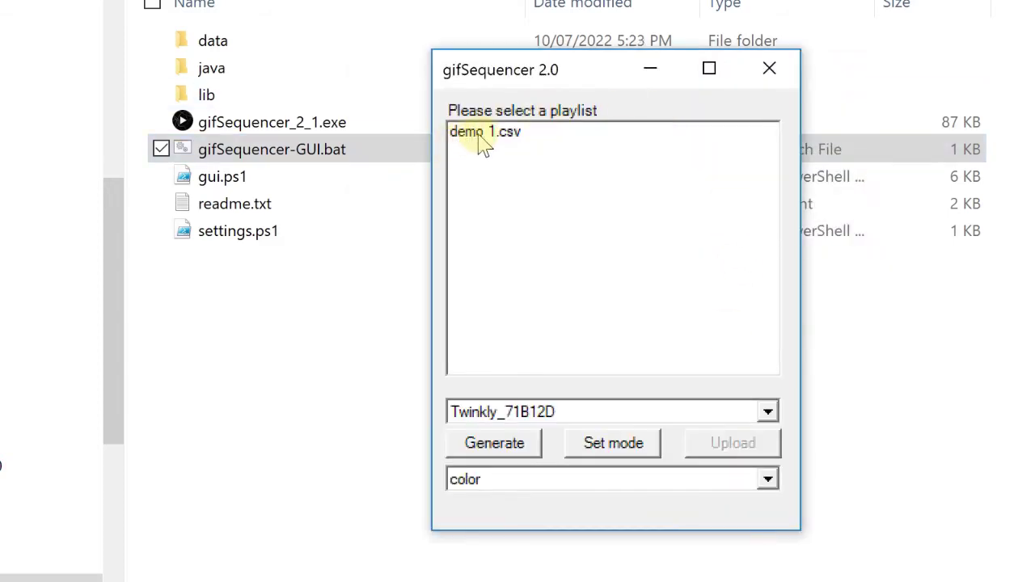
left_click(497, 138)
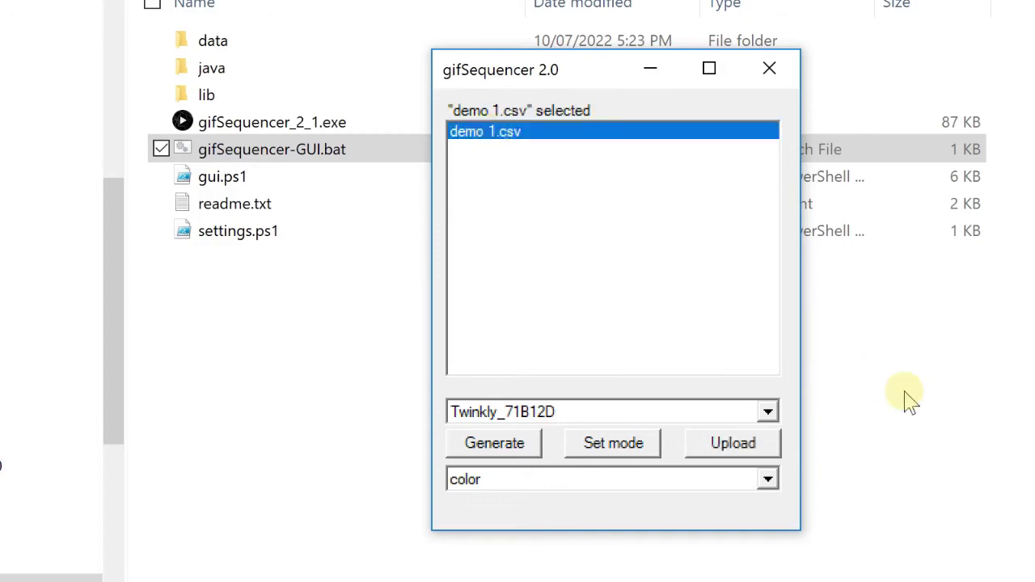
left_click(768, 412)
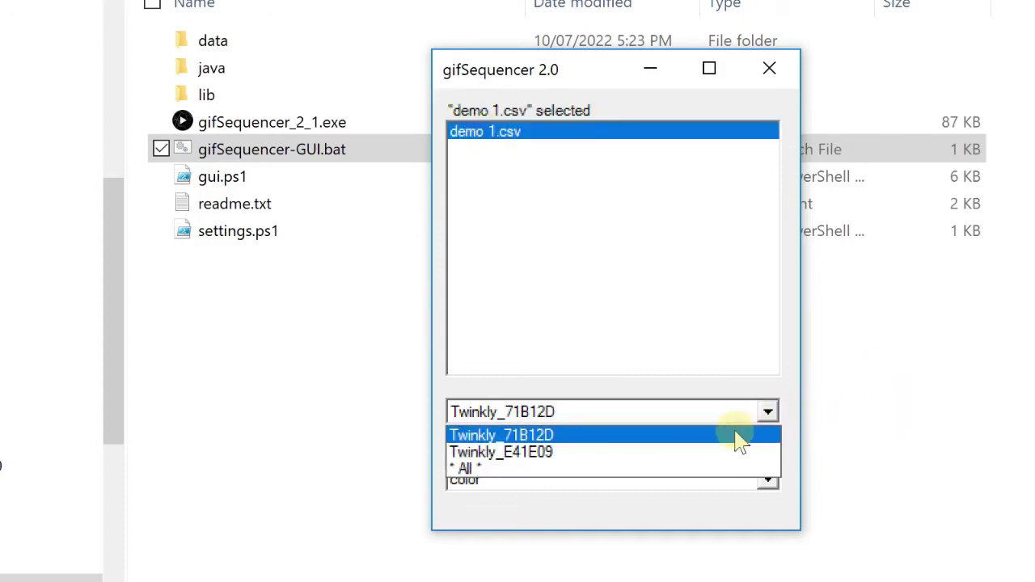
left_click(731, 469)
left_click(767, 412)
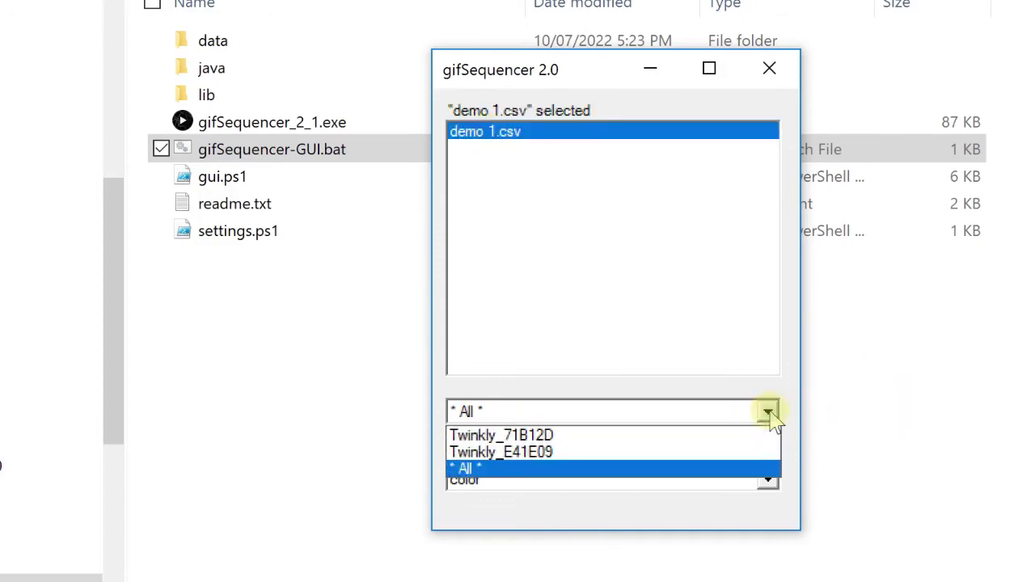
left_click(728, 469)
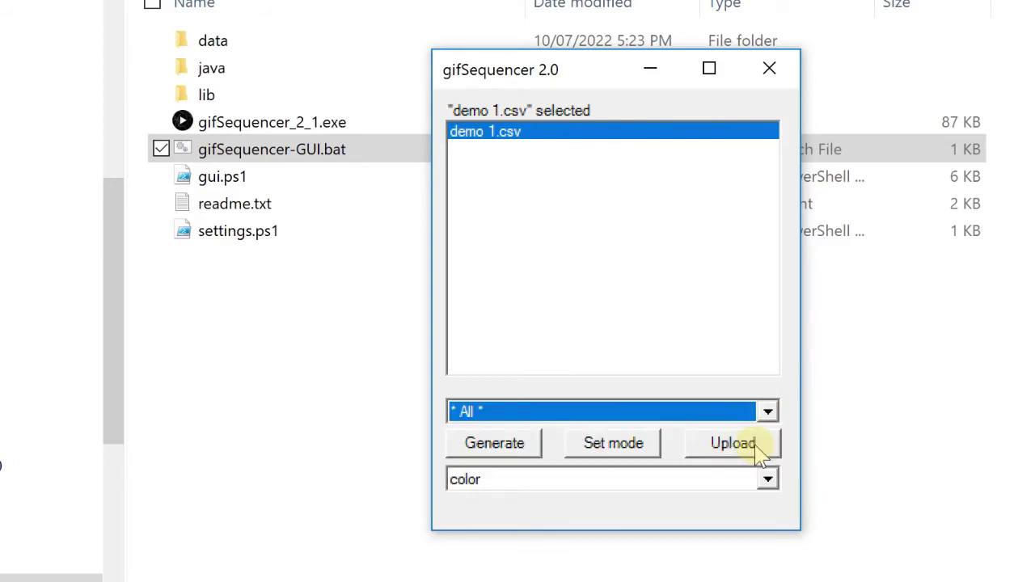
left_click(757, 454)
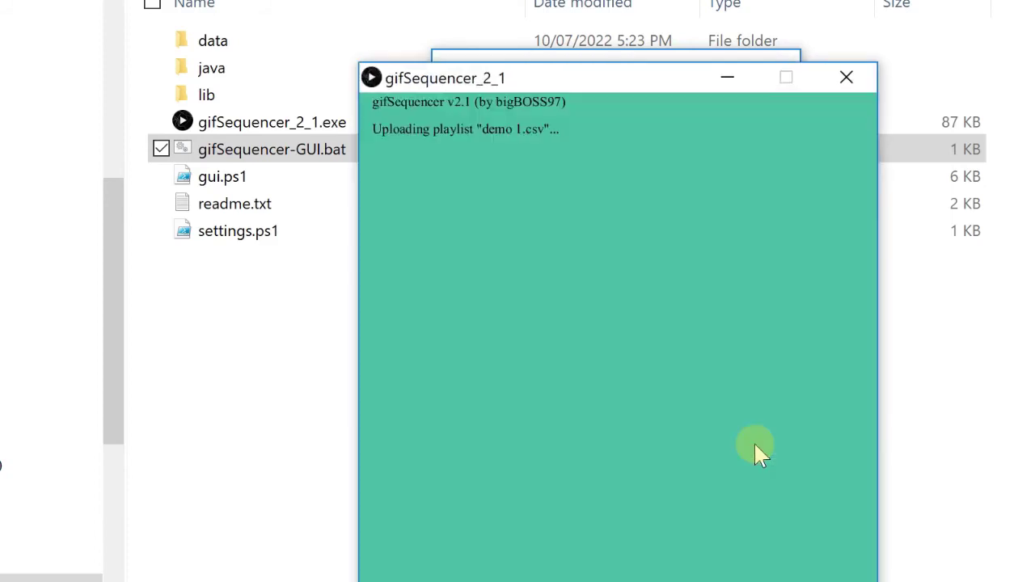